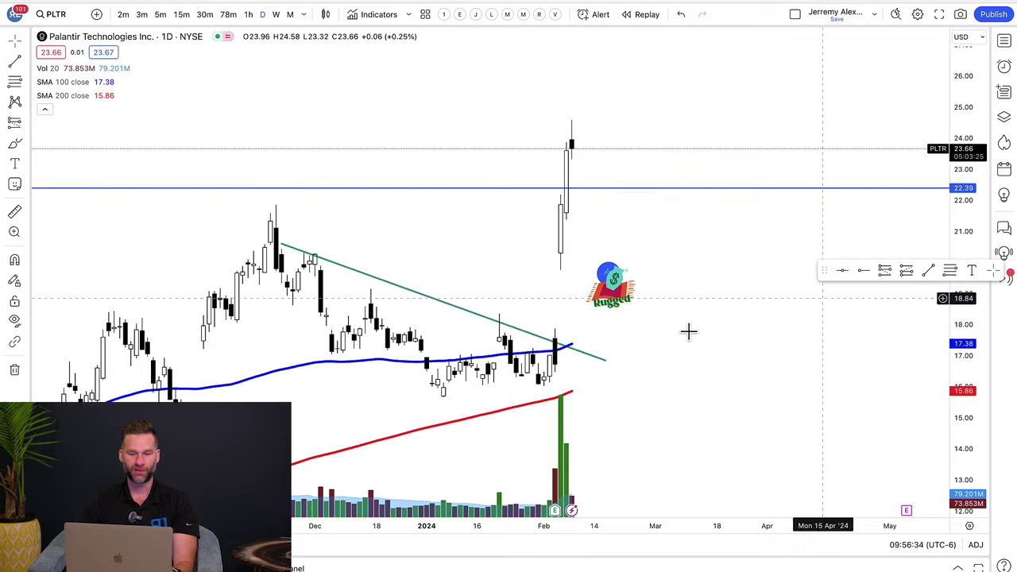
pyautogui.scroll(-1, 649, 249)
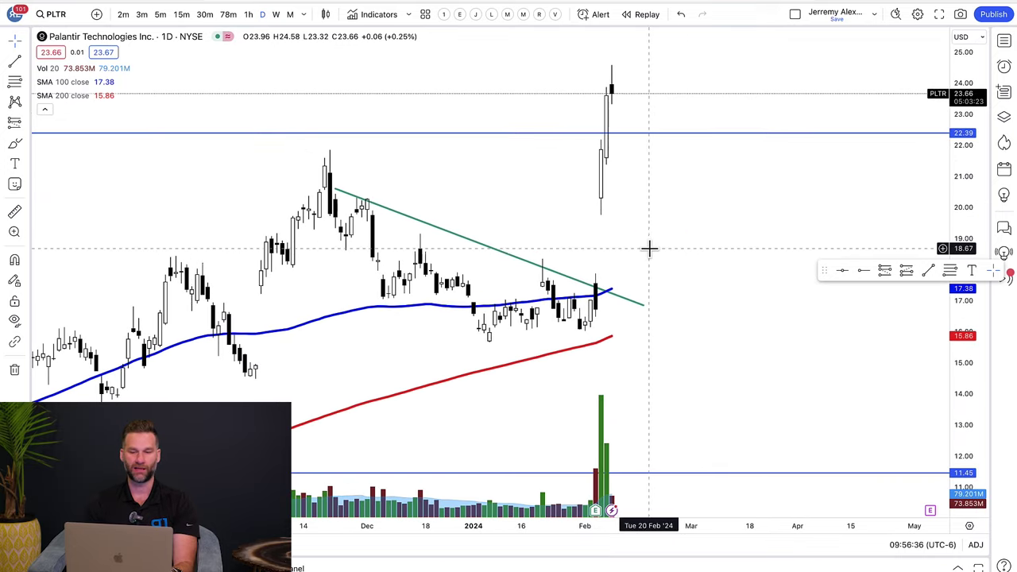
pyautogui.click(16, 145)
pyautogui.moveTo(799, 334)
pyautogui.mouseDown()
pyautogui.moveTo(648, 256)
pyautogui.moveTo(669, 230)
pyautogui.mouseUp()
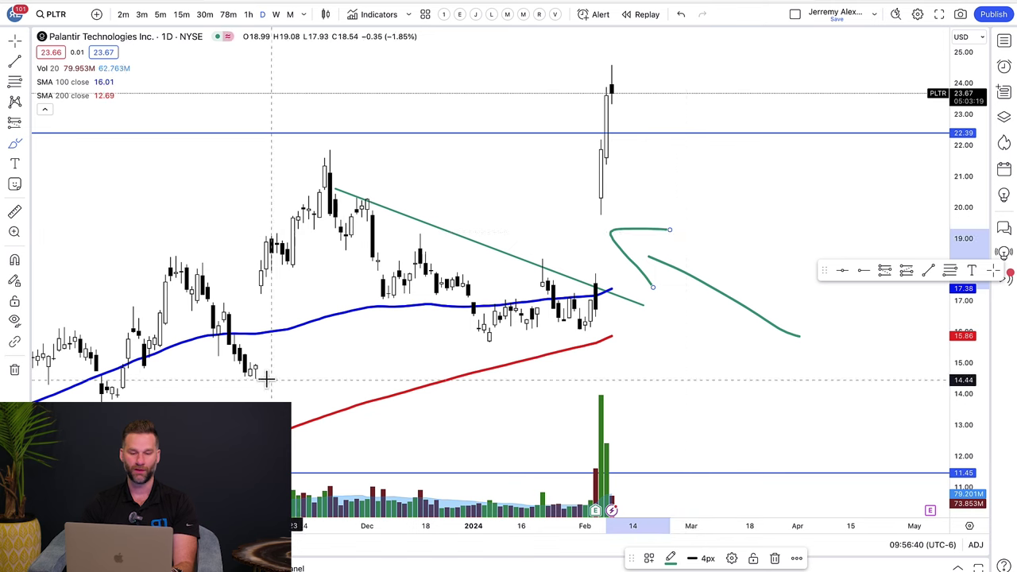
pyautogui.moveTo(259, 354); pyautogui.dragTo(510, 354)
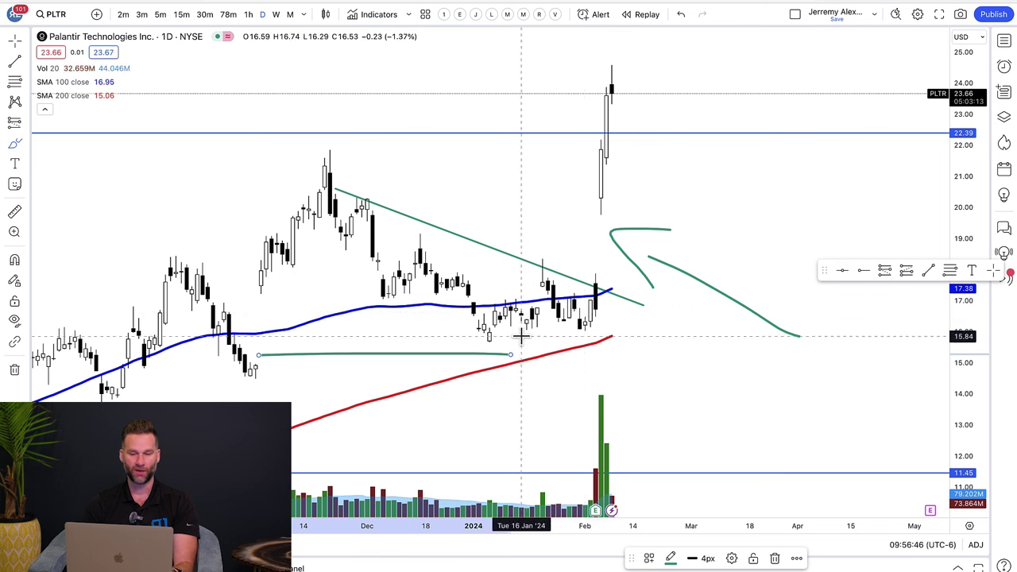
pyautogui.click(681, 15)
pyautogui.click(681, 14)
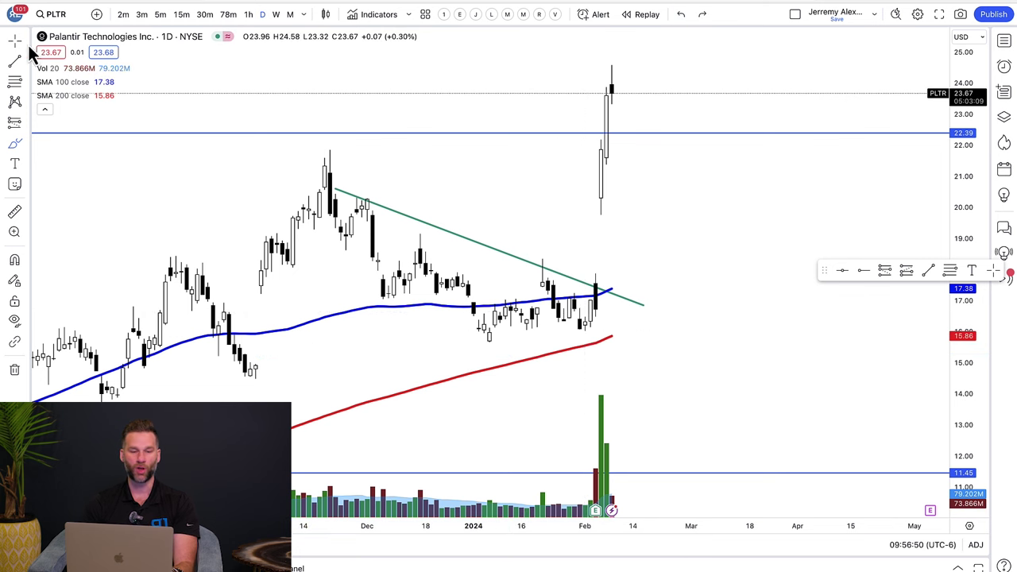
# Brush a short green curve leading into the November price gap and another starting just below the February gap-up.
pyautogui.moveTo(135, 137); pyautogui.dragTo(111, 138)
pyautogui.click(15, 144)
pyautogui.moveTo(183, 236); pyautogui.dragTo(235, 292)
pyautogui.moveTo(678, 360); pyautogui.dragTo(580, 309)
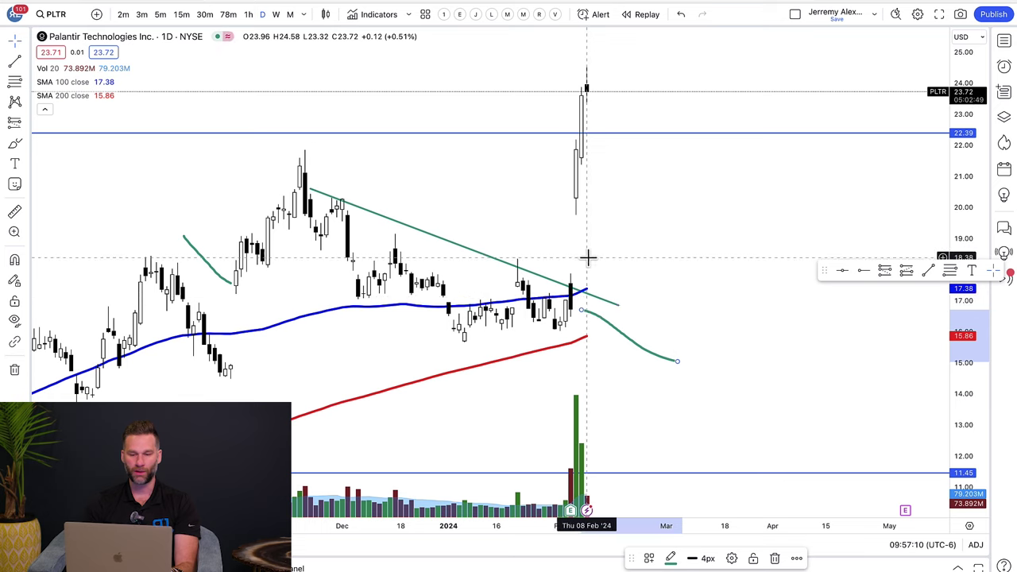
# Brush two short horizontal lines in the empty area past mid-March, at about 17.4 and 16.6, and color both red.
pyautogui.moveTo(588, 257); pyautogui.dragTo(495, 257)
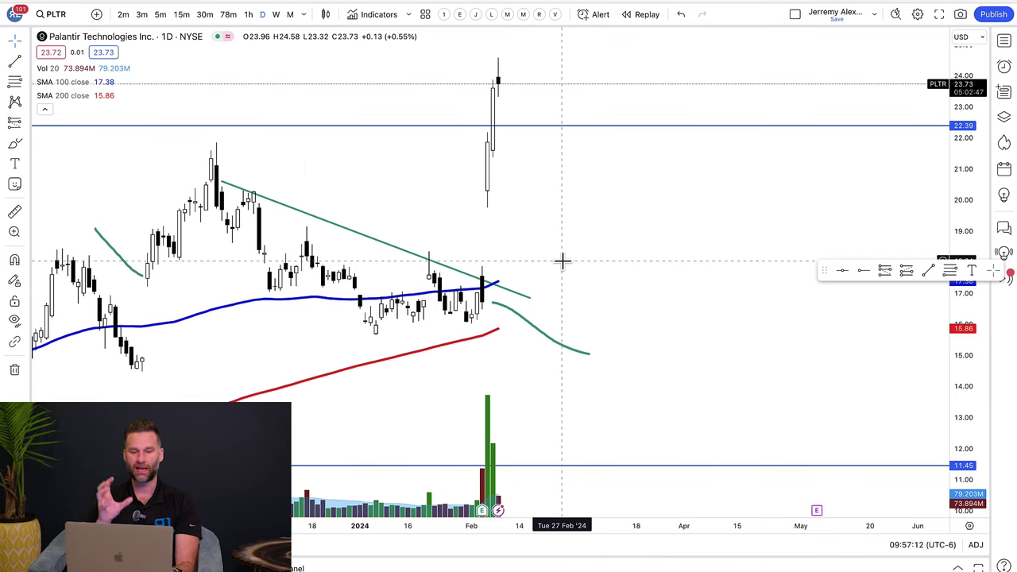
pyautogui.click(15, 144)
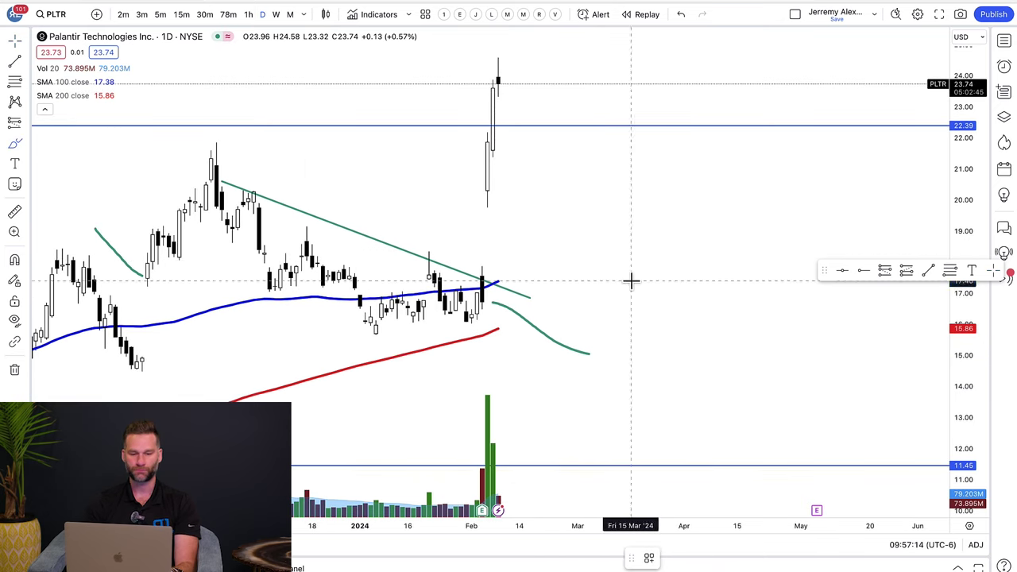
pyautogui.moveTo(615, 279); pyautogui.dragTo(680, 279)
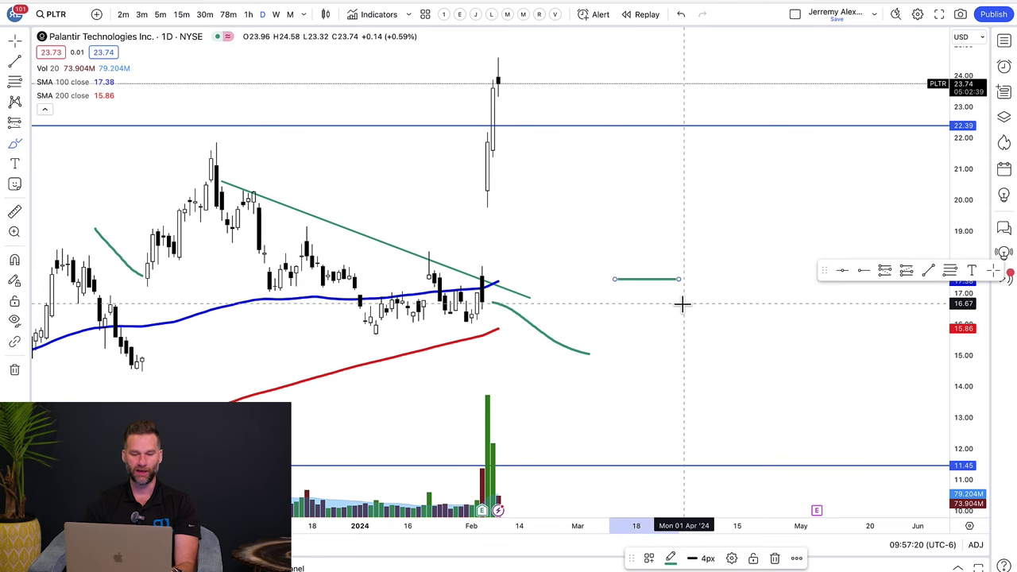
pyautogui.moveTo(681, 307); pyautogui.dragTo(613, 305)
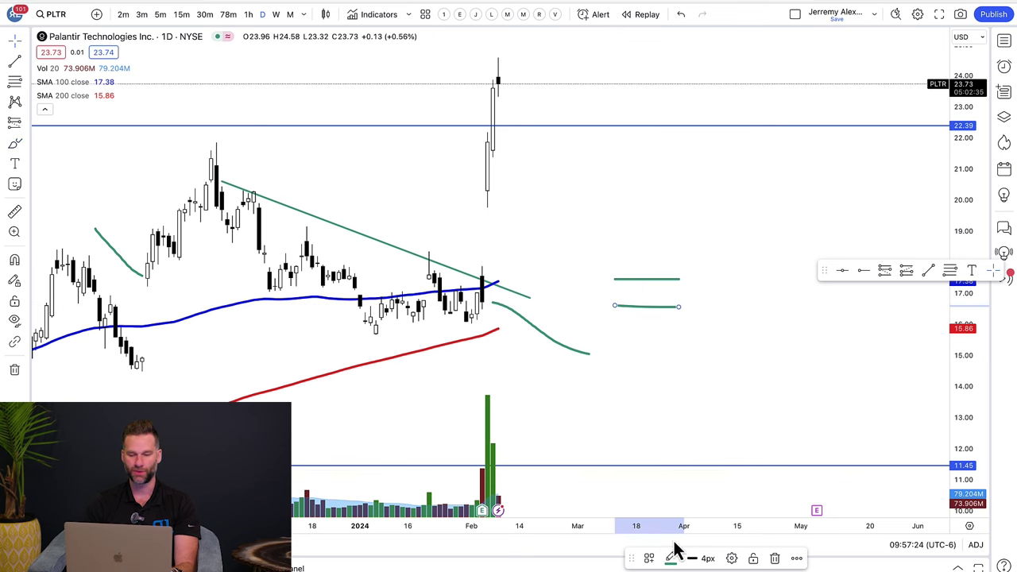
pyautogui.click(671, 558)
pyautogui.click(671, 426)
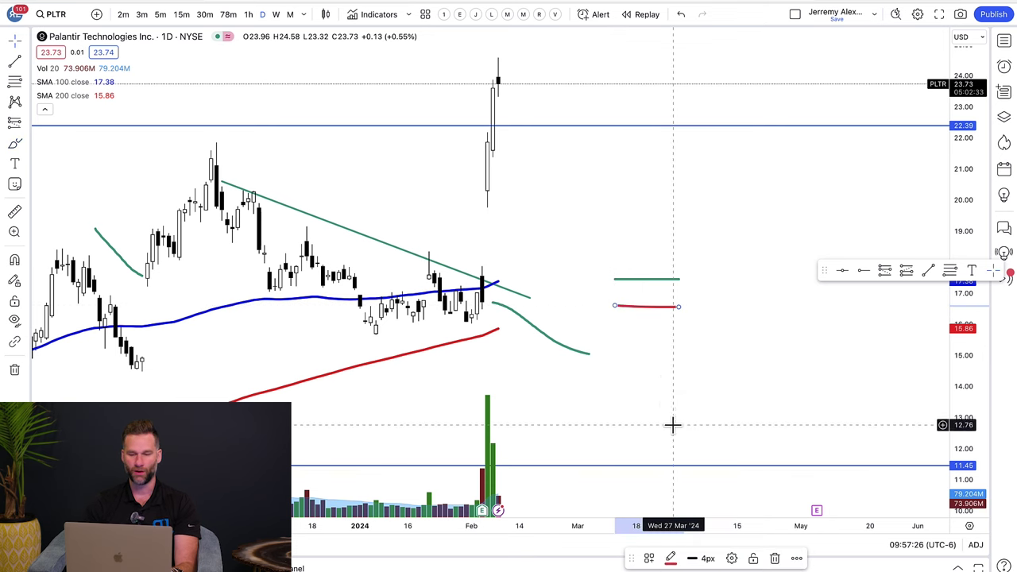
pyautogui.click(656, 282)
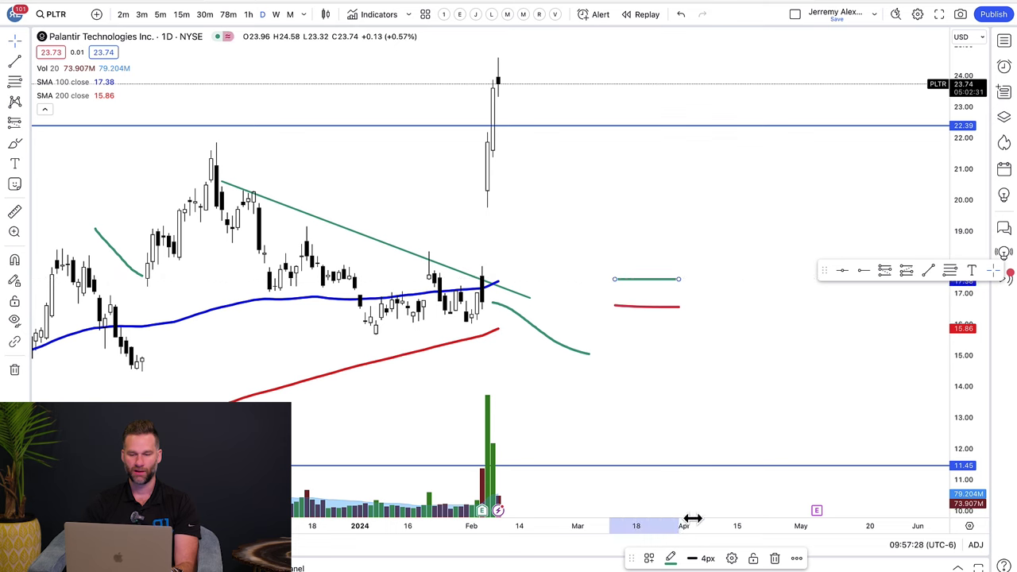
pyautogui.click(670, 559)
pyautogui.click(674, 430)
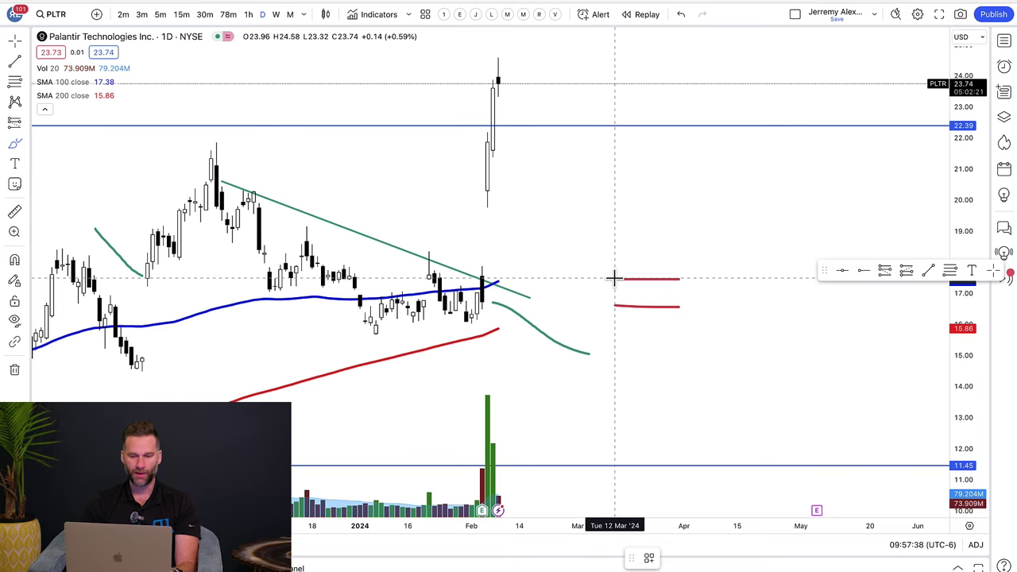
# Close the two red lines into a candle body and brush wicks up to about 20.4 and down to about 15.6.
pyautogui.click(614, 280)
pyautogui.click(614, 306)
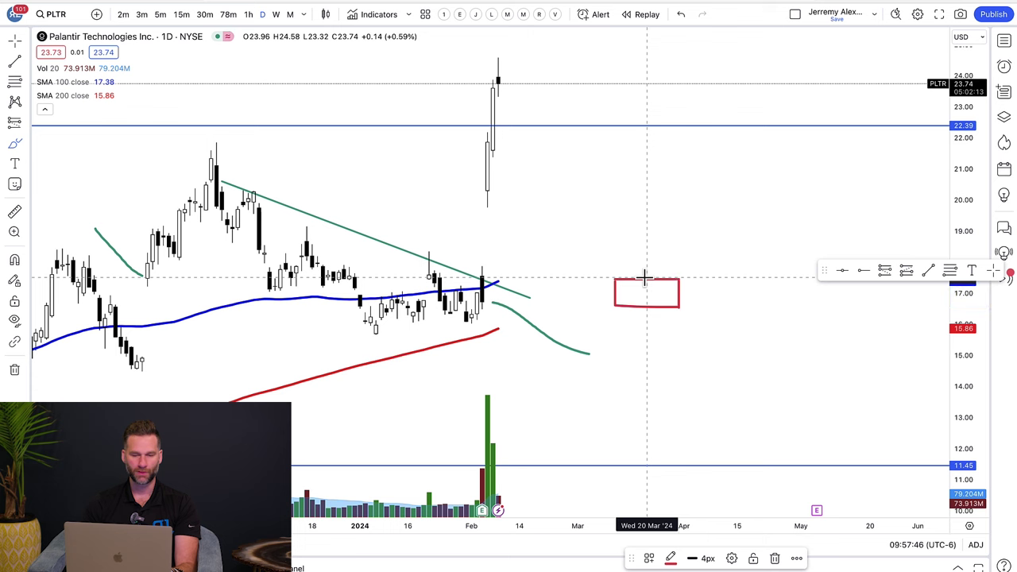
pyautogui.moveTo(644, 208); pyautogui.dragTo(642, 188)
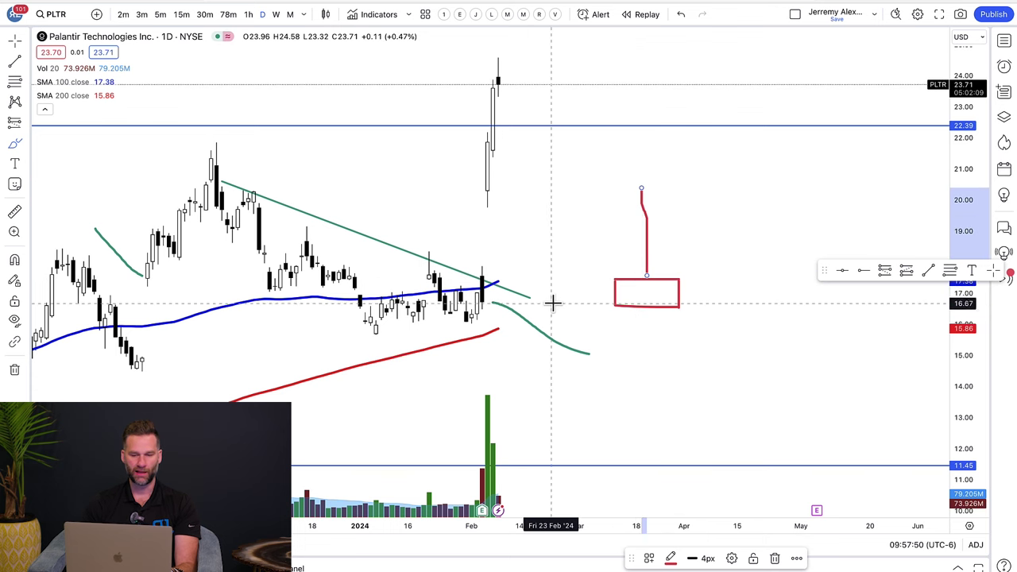
pyautogui.click(646, 309)
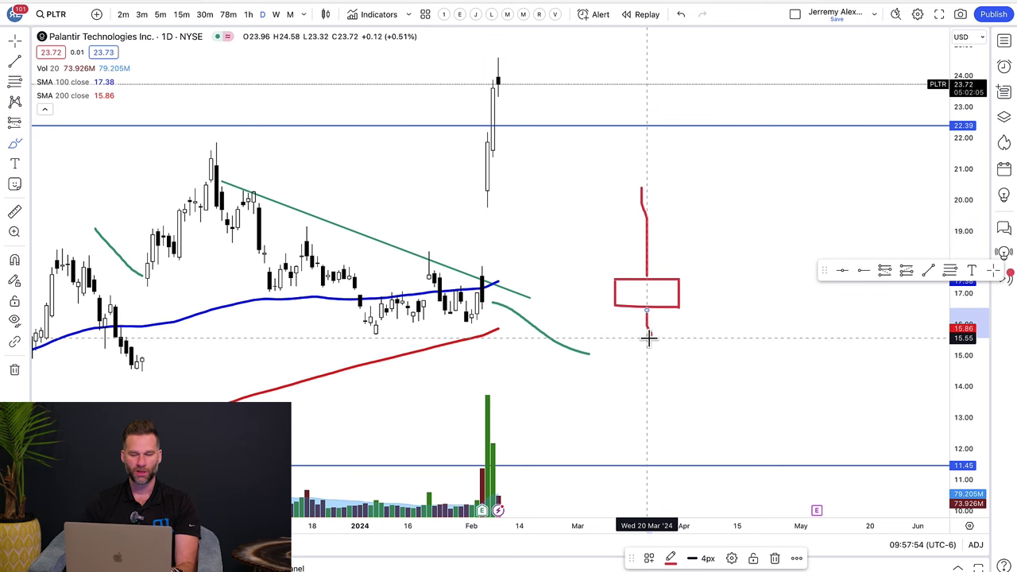
pyautogui.moveTo(648, 337); pyautogui.dragTo(647, 338)
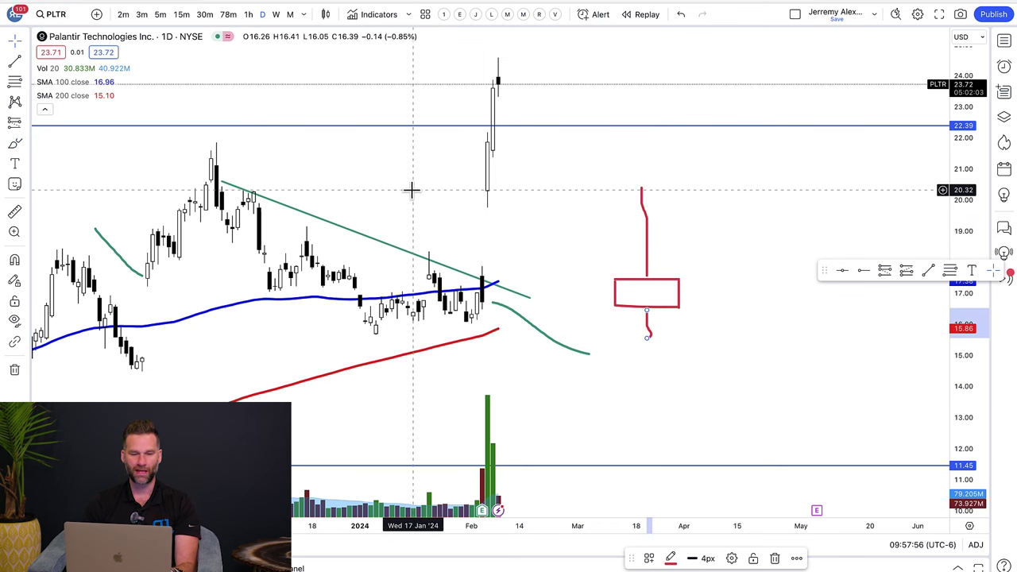
# Scribble inside the red candle body and brush short red level marks at about 16.1 and 24.1 on the February price action.
pyautogui.moveTo(411, 191); pyautogui.dragTo(388, 200)
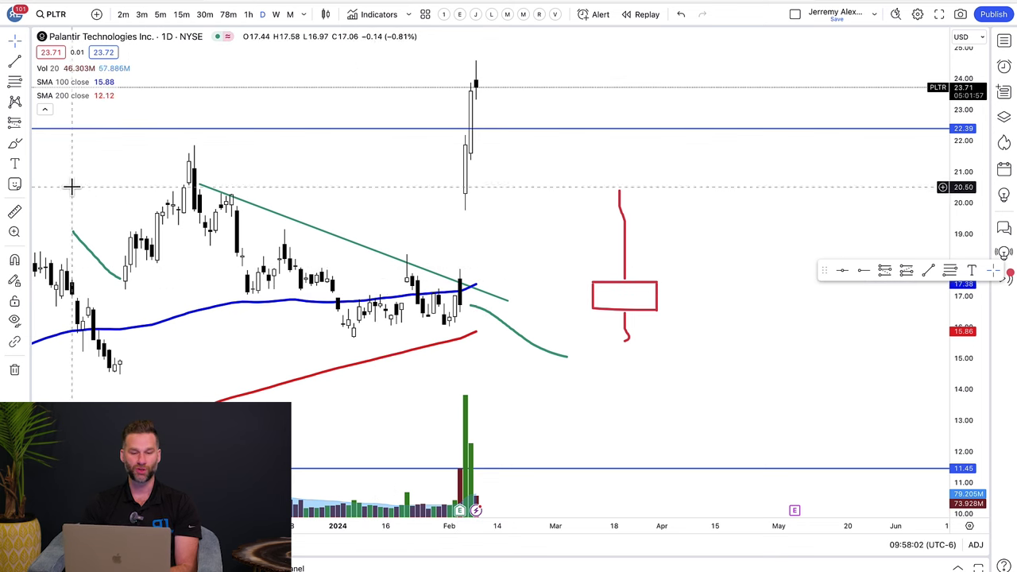
pyautogui.click(15, 145)
pyautogui.moveTo(602, 300)
pyautogui.mouseDown()
pyautogui.moveTo(648, 296)
pyautogui.moveTo(606, 292)
pyautogui.moveTo(638, 298)
pyautogui.mouseUp()
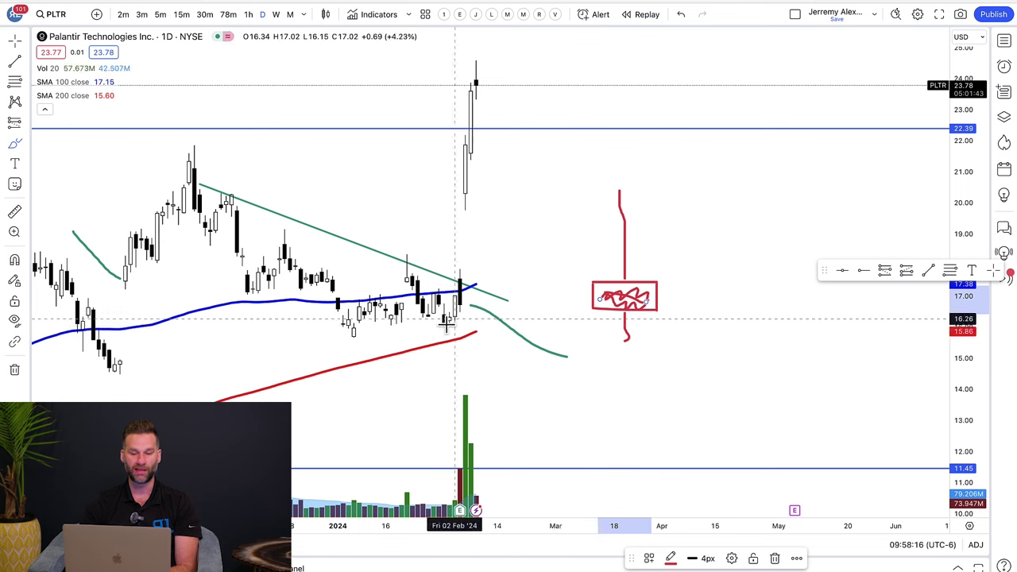
pyautogui.moveTo(438, 324); pyautogui.dragTo(476, 323)
pyautogui.moveTo(458, 75); pyautogui.dragTo(508, 76)
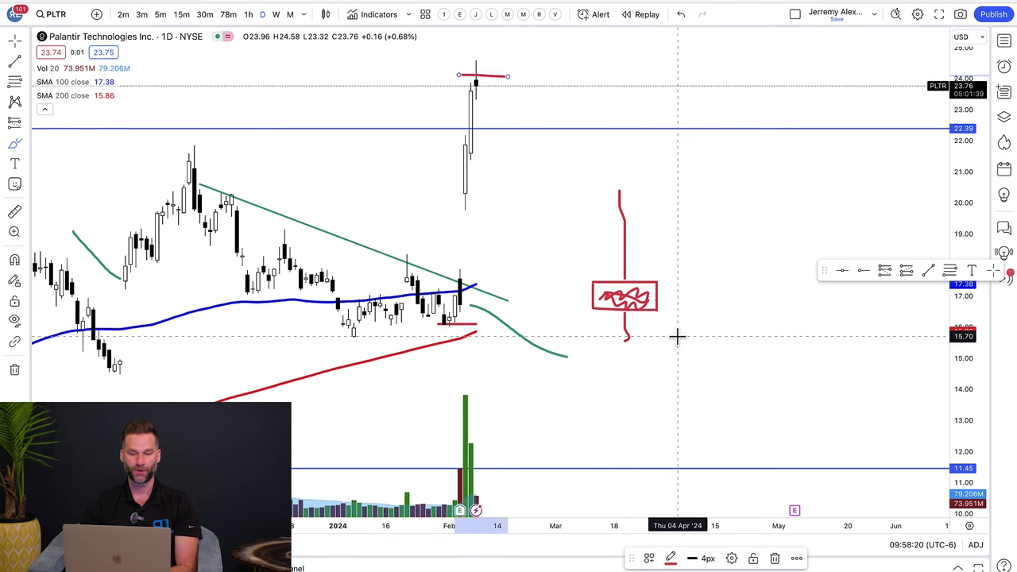
# Brush a tall green candle over April, its body from about 15.5 to 23, with an upper wick to about 24.4.
pyautogui.moveTo(672, 343); pyautogui.dragTo(757, 342)
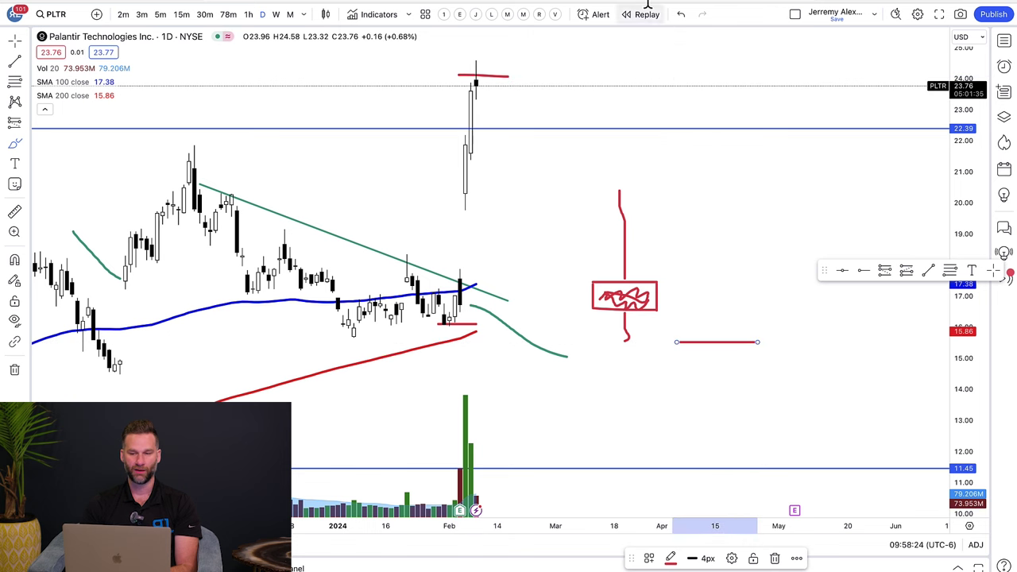
pyautogui.click(681, 15)
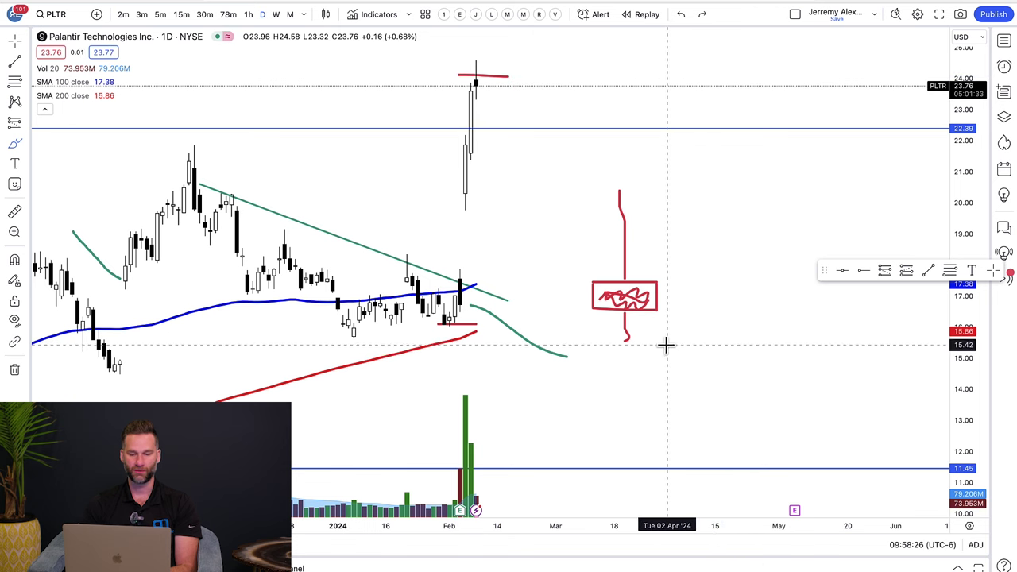
pyautogui.moveTo(672, 342); pyautogui.dragTo(779, 342)
pyautogui.click(674, 558)
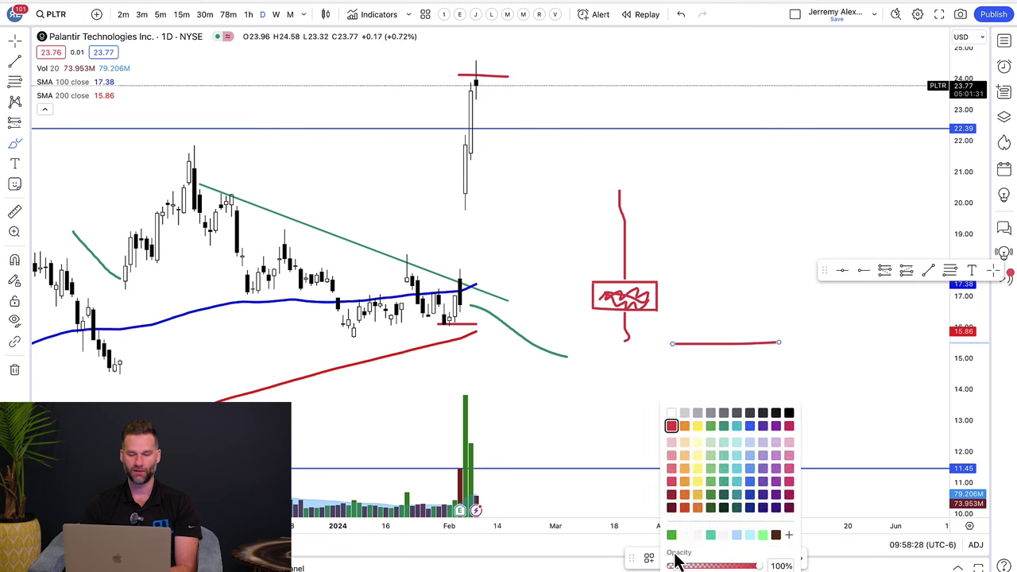
pyautogui.click(721, 427)
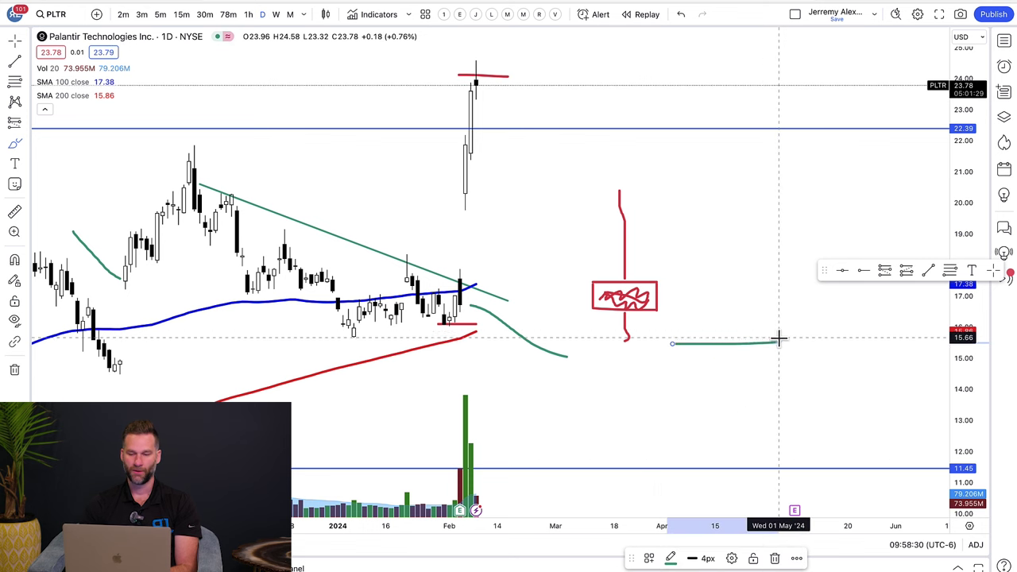
pyautogui.moveTo(777, 340)
pyautogui.mouseDown()
pyautogui.moveTo(757, 116)
pyautogui.moveTo(660, 114)
pyautogui.moveTo(666, 320)
pyautogui.mouseUp()
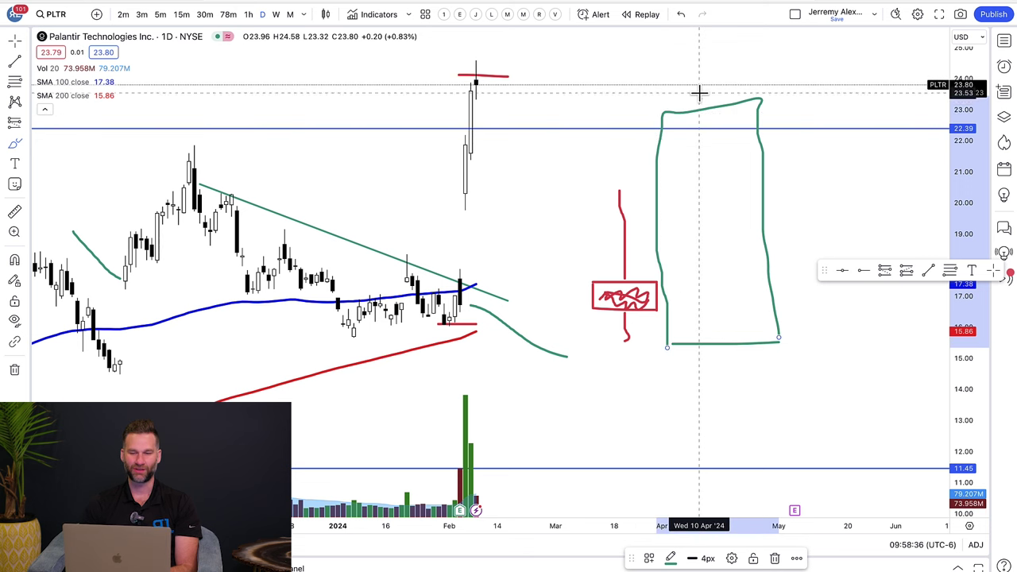
pyautogui.moveTo(698, 65); pyautogui.dragTo(699, 116)
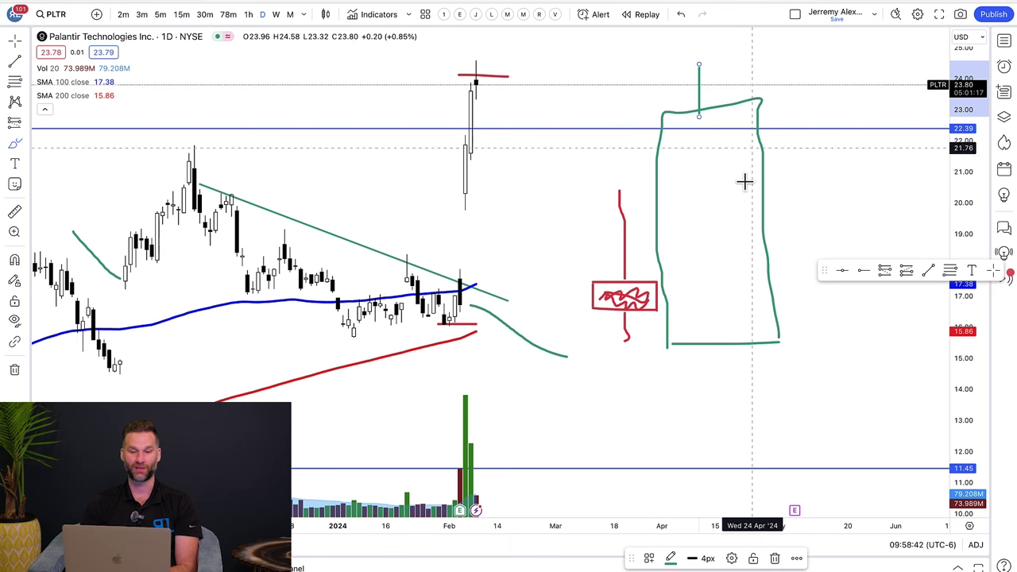
# Brush a green path from the tall candle's top, dipping to about 20.6 and rising to an arrowhead above 25.
pyautogui.click(23, 147)
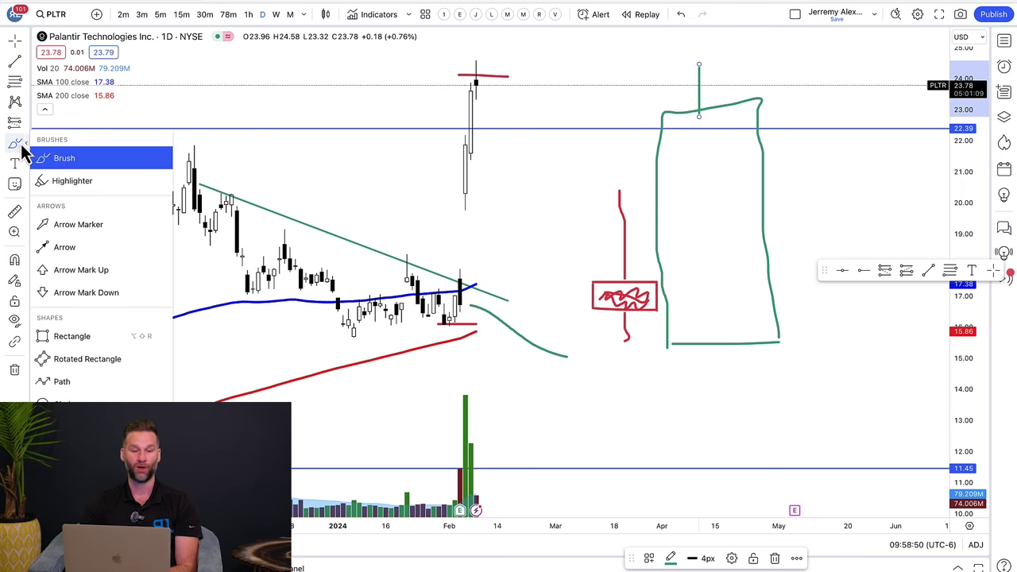
pyautogui.click(63, 159)
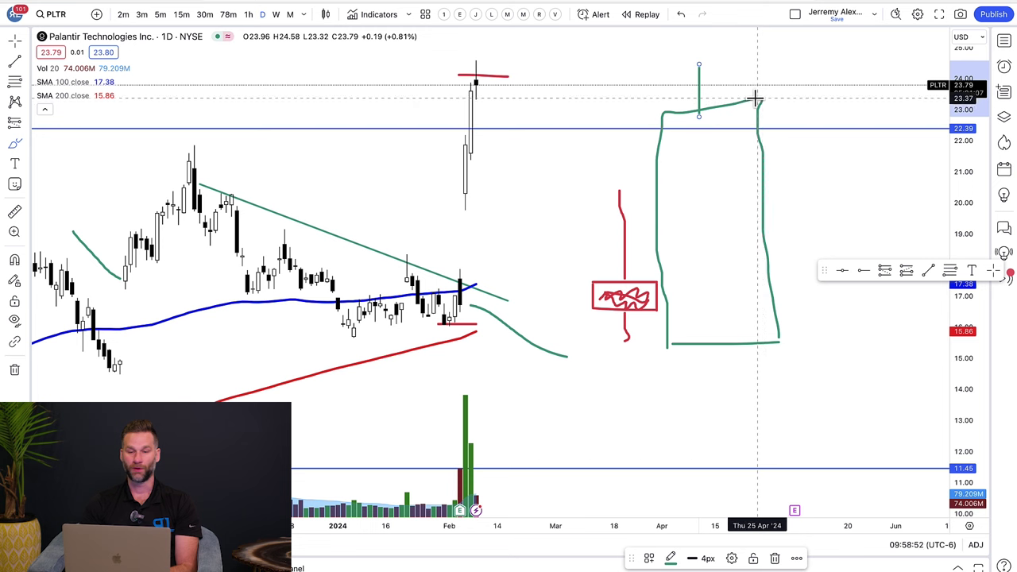
pyautogui.moveTo(780, 118)
pyautogui.mouseDown()
pyautogui.moveTo(816, 175)
pyautogui.moveTo(892, 39)
pyautogui.moveTo(906, 125)
pyautogui.mouseUp()
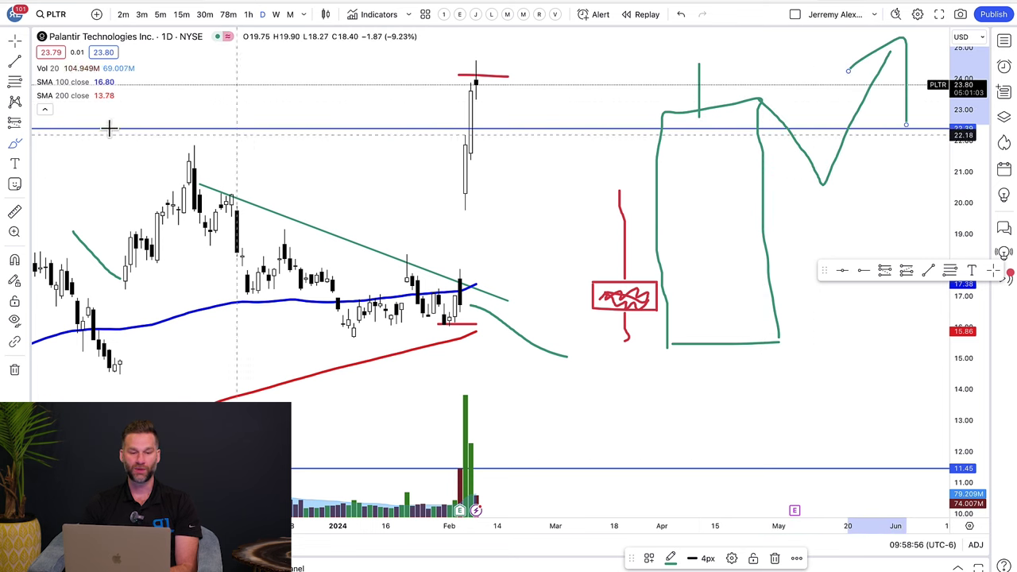
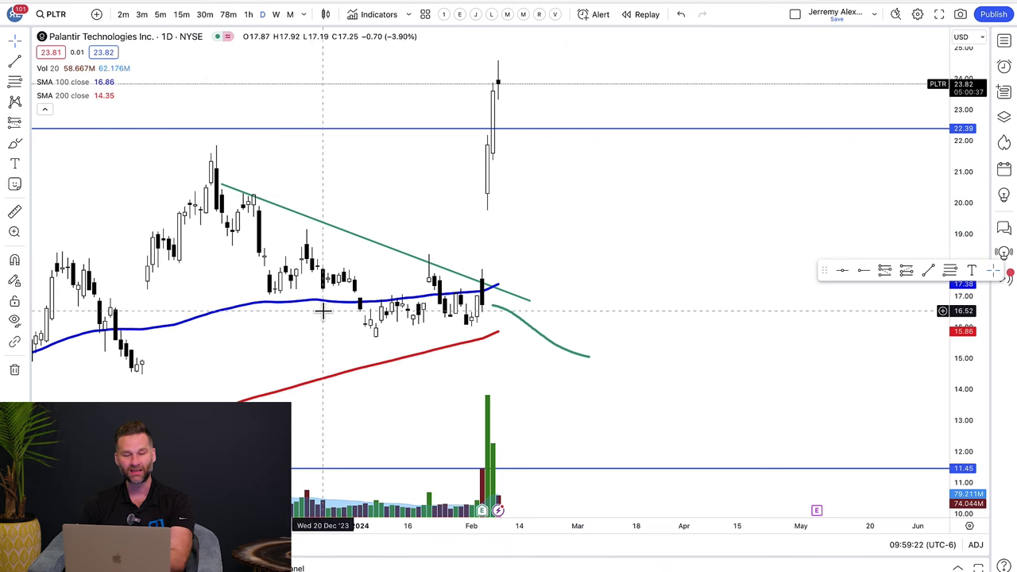
# Delete the green brush curve below the February gap-up and switch the chart interval to 2 days.
pyautogui.click(513, 315)
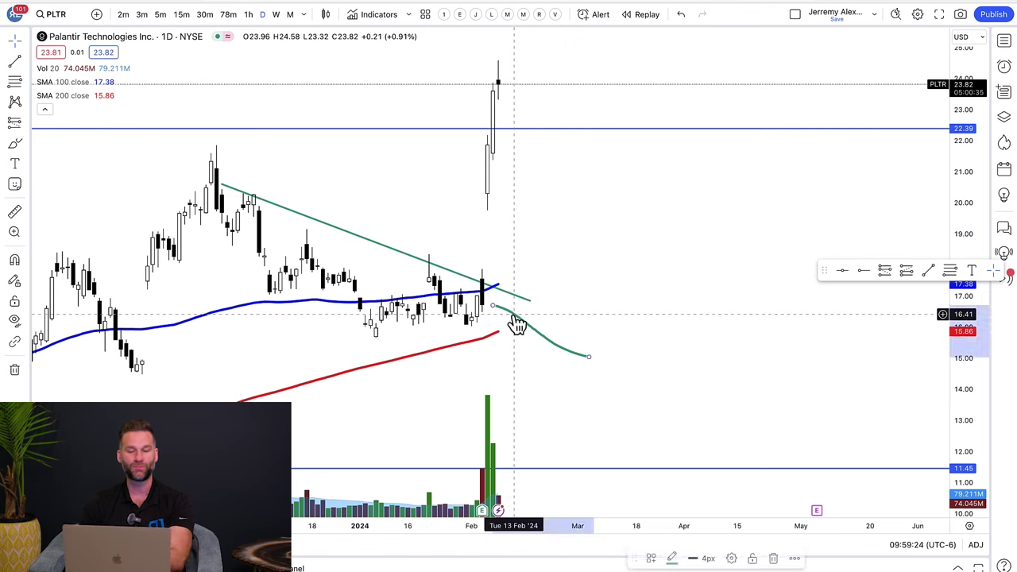
pyautogui.press('Delete')
pyautogui.moveTo(574, 267); pyautogui.dragTo(667, 268)
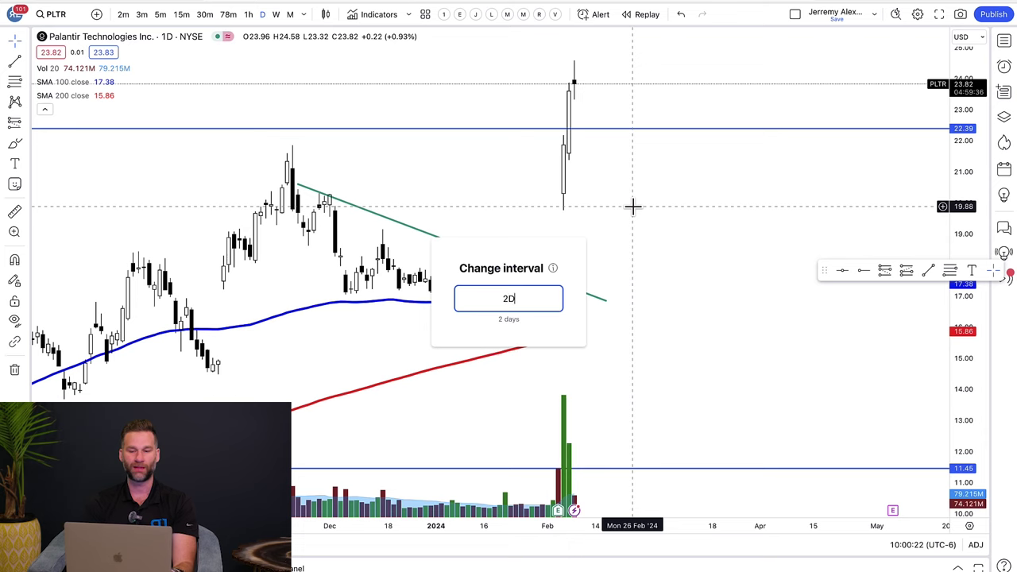
pyautogui.press('Return')
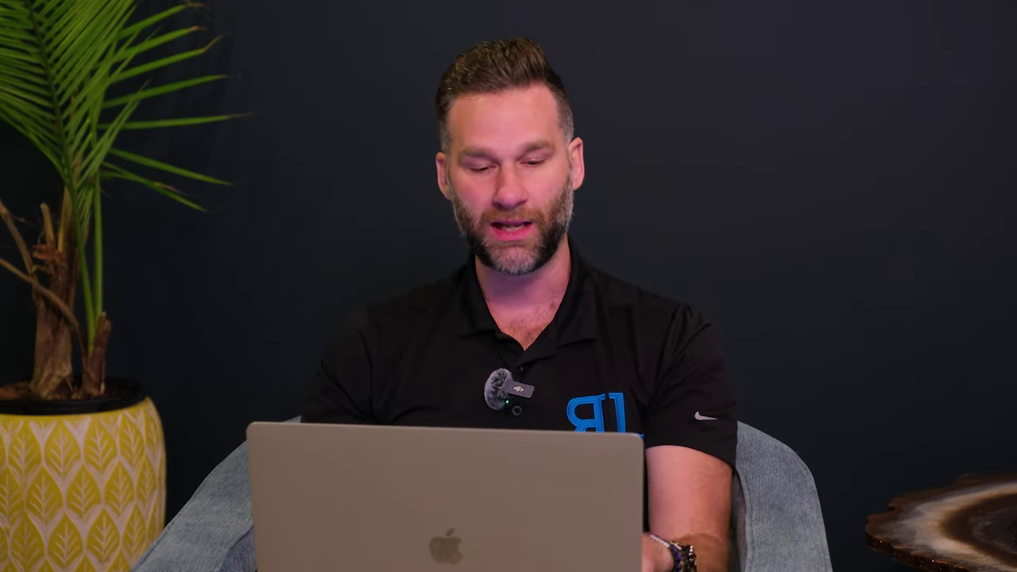
# Switch the chart interval to 3 days and compress the price scale to show a wider price range.
pyautogui.write('3')
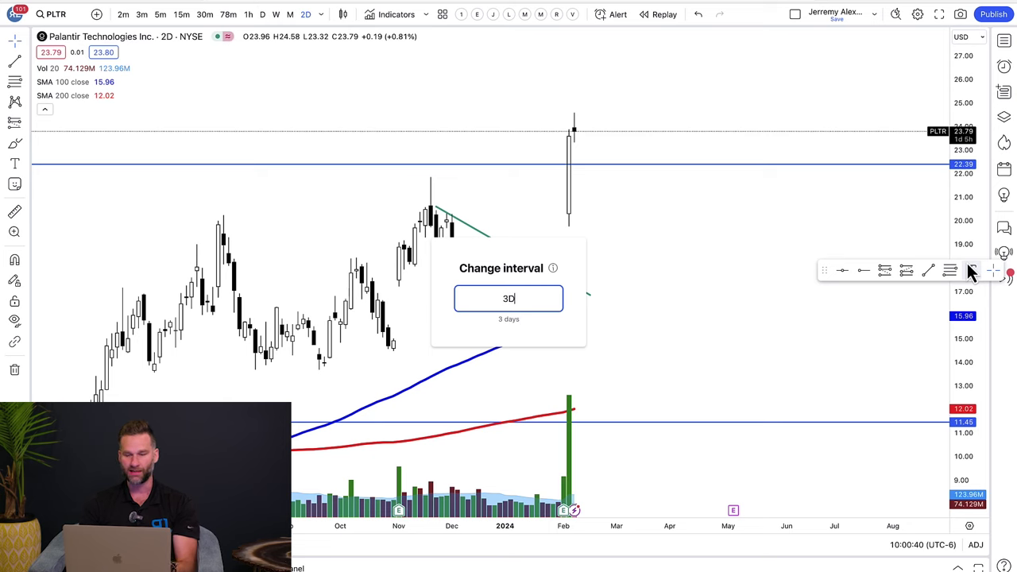
pyautogui.write('D')
pyautogui.press('Return')
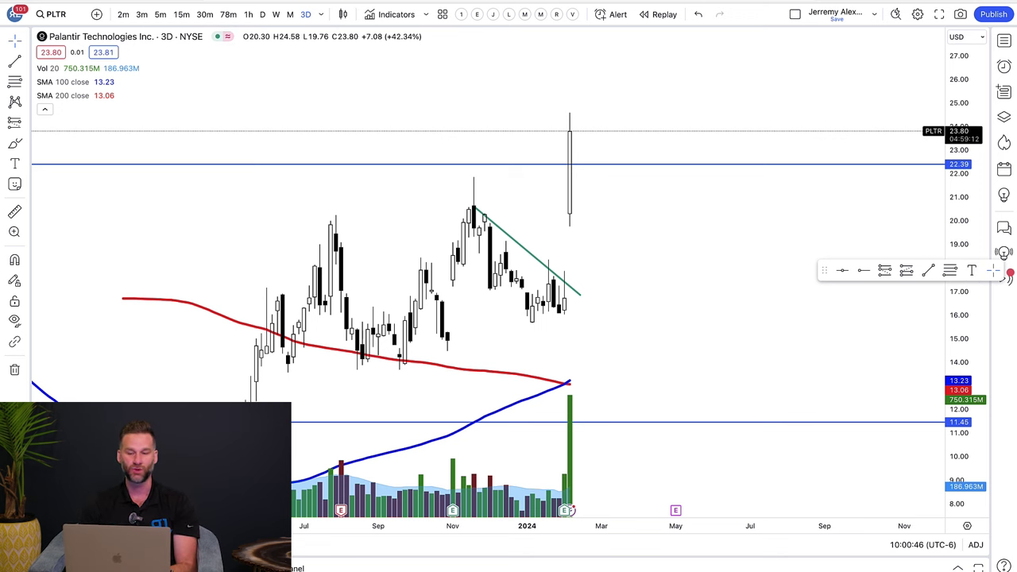
pyautogui.moveTo(951, 68); pyautogui.dragTo(735, 249)
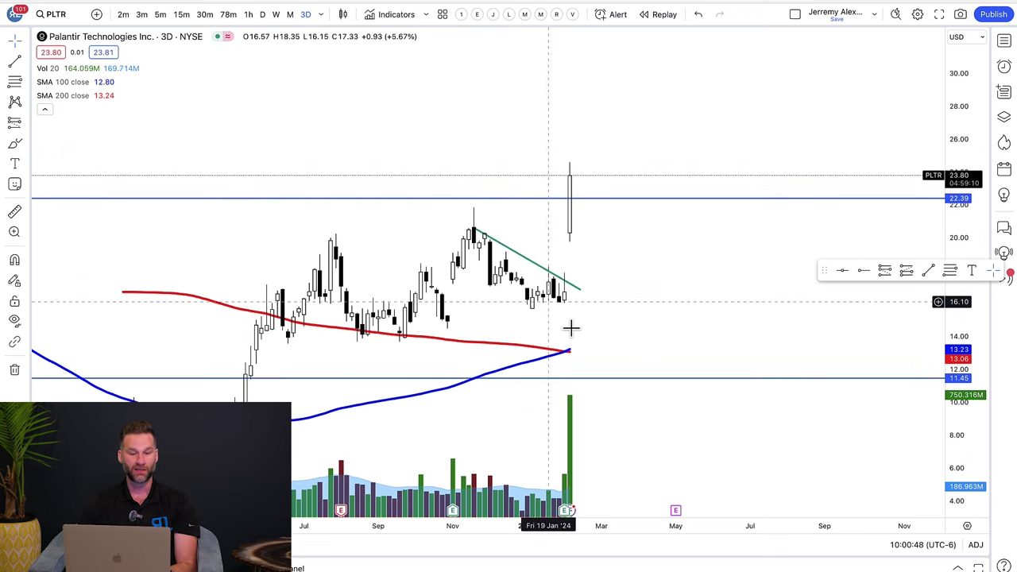
# Switch the PLTR chart to a 4-day interval, with more of the price history in view.
pyautogui.scroll(-2, 571, 327)
pyautogui.moveTo(578, 329); pyautogui.dragTo(601, 322)
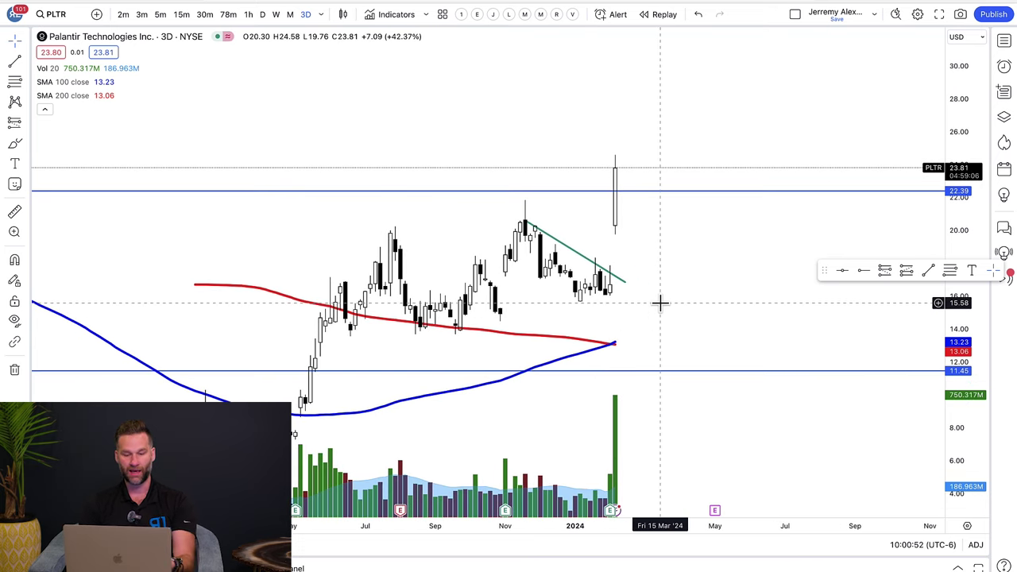
pyautogui.write('4d')
pyautogui.press('Return')
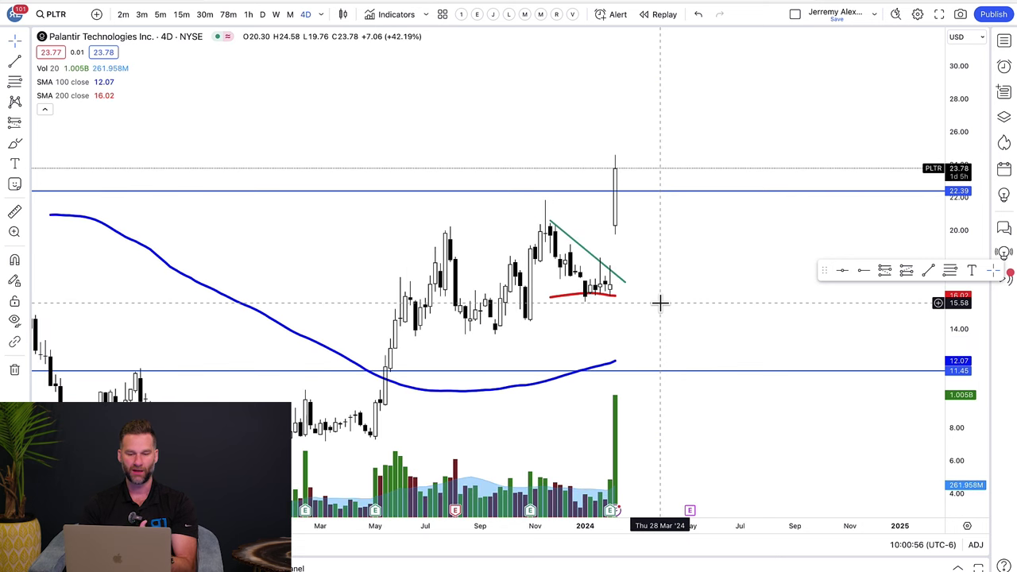
# Compare PLTR's price action on the 5-day and 8-day chart intervals.
pyautogui.write('5D')
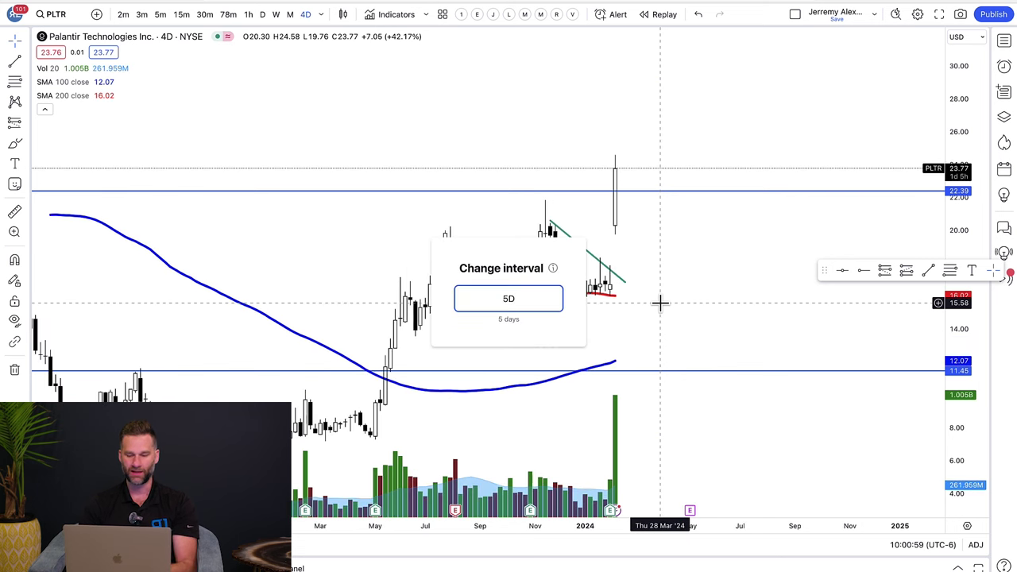
pyautogui.press('Return')
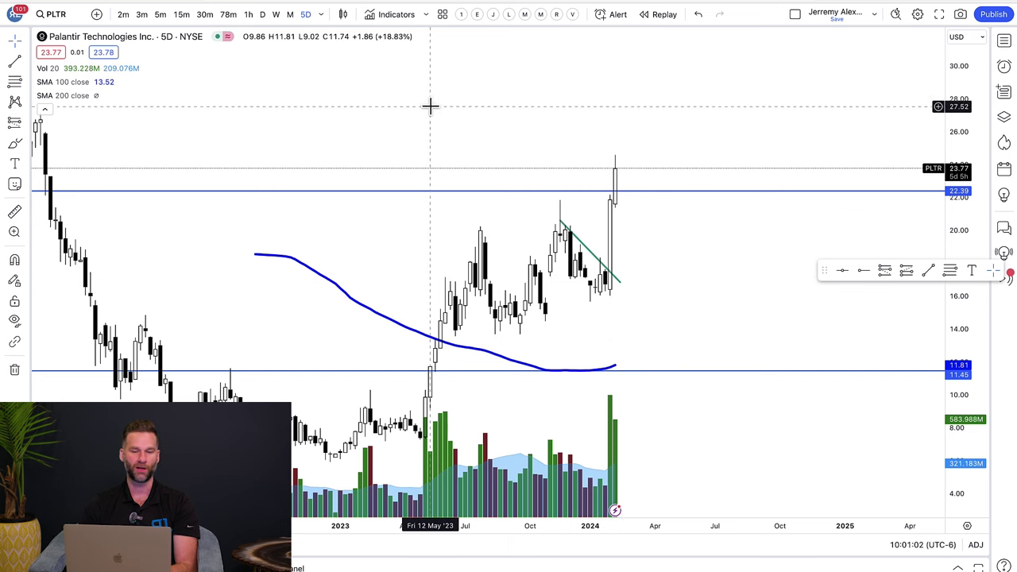
pyautogui.write('8D')
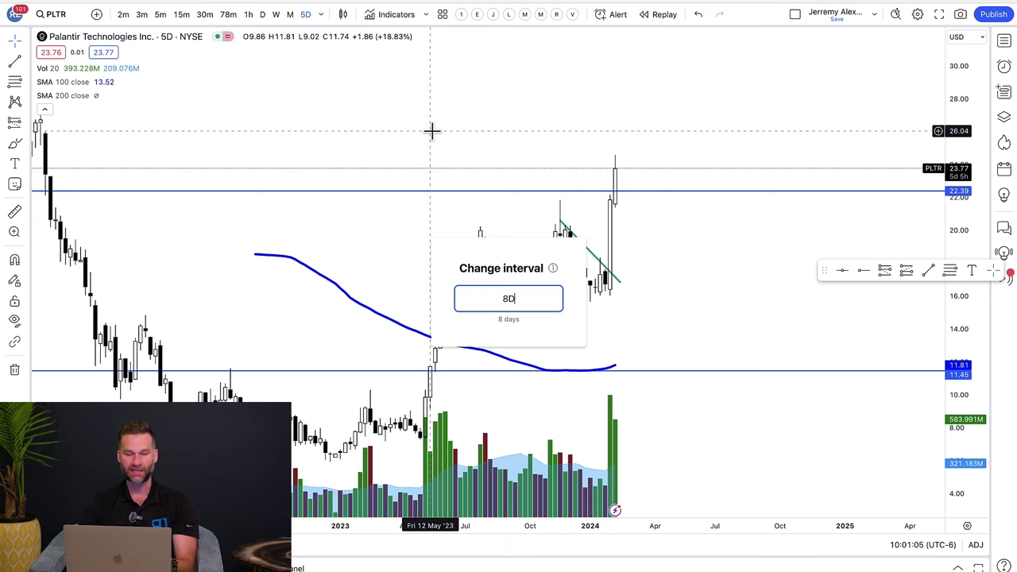
pyautogui.press('Return')
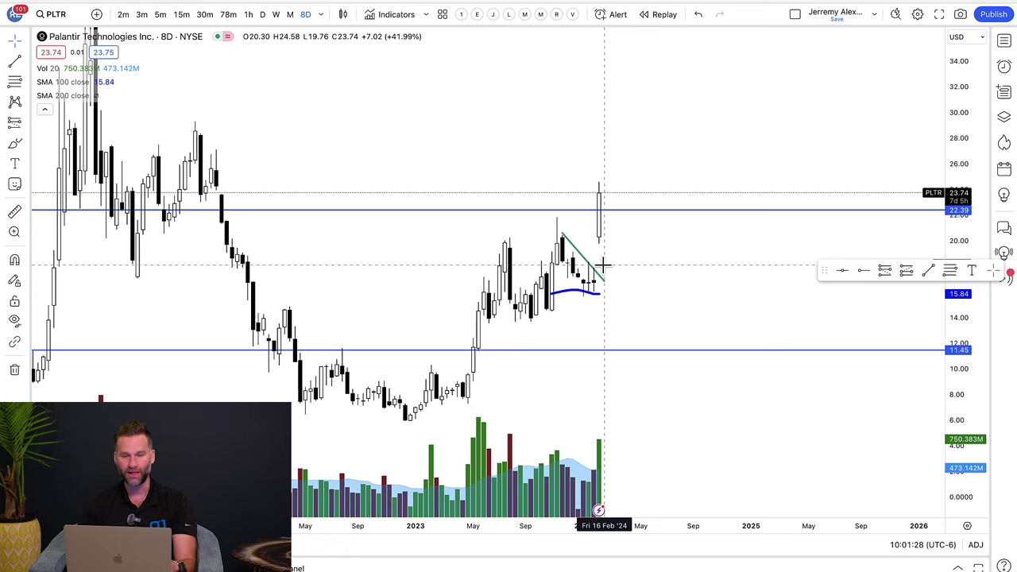
# Load the GOOGL chart on a 3-week interval and compress the price scale to show the long-term trend.
pyautogui.write('GOOGL')
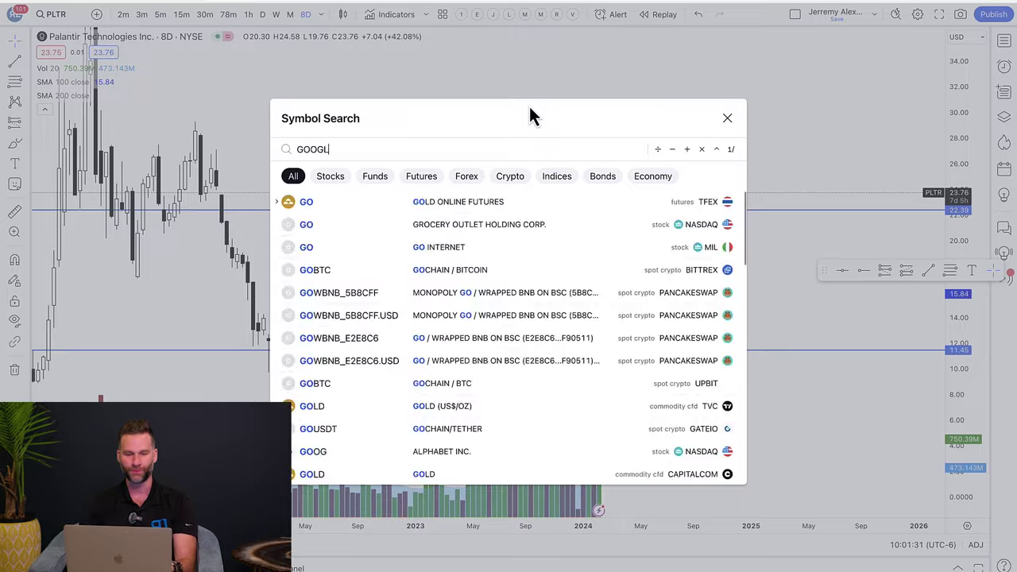
pyautogui.press('Return')
pyautogui.write('3W')
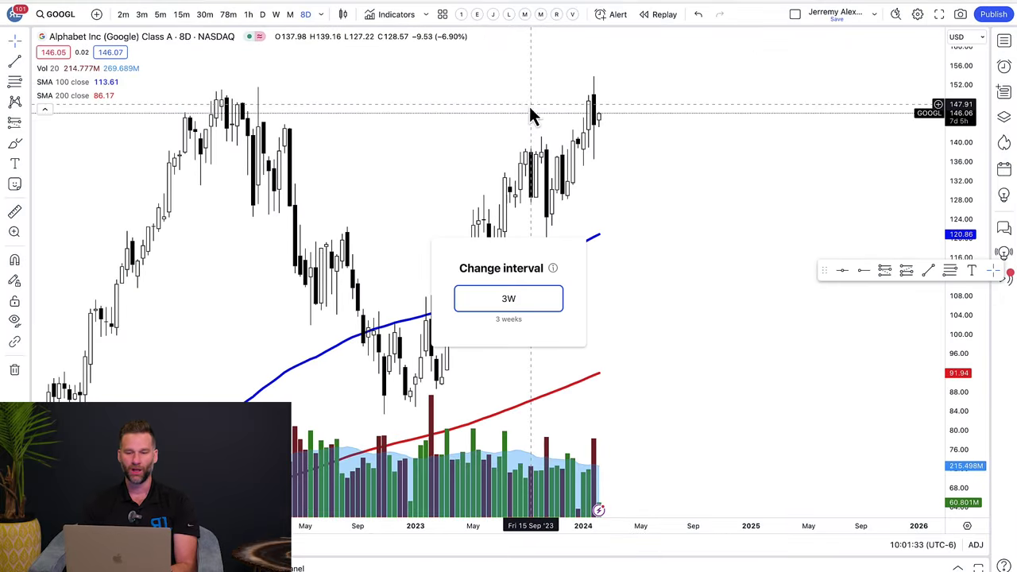
pyautogui.press('Return')
pyautogui.moveTo(959, 111); pyautogui.dragTo(928, 328)
pyautogui.scroll(-5, 731, 311)
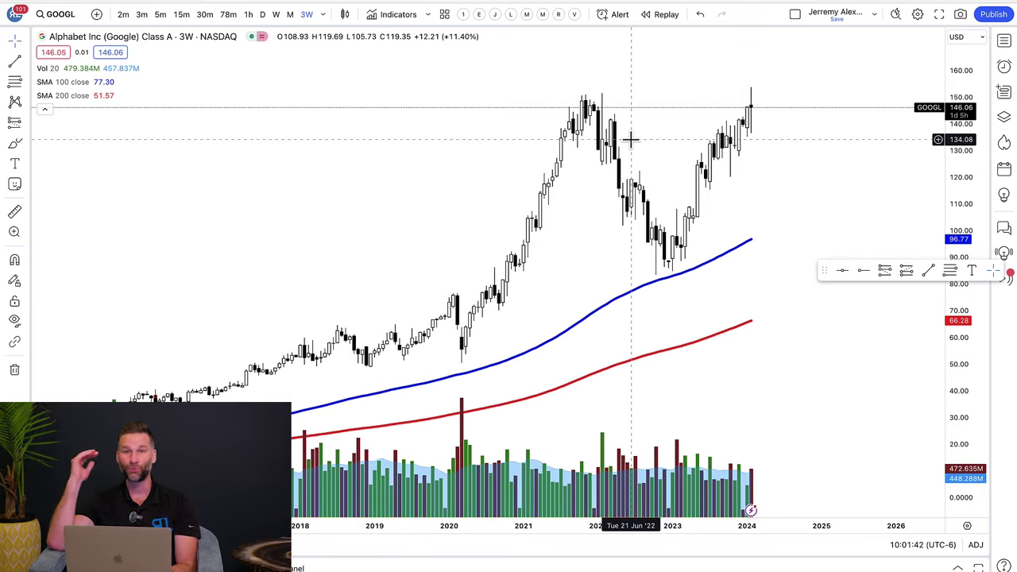
# Set the GOOGL chart to a 2-month interval with a logarithmic, auto-fitted price scale.
pyautogui.write('2M')
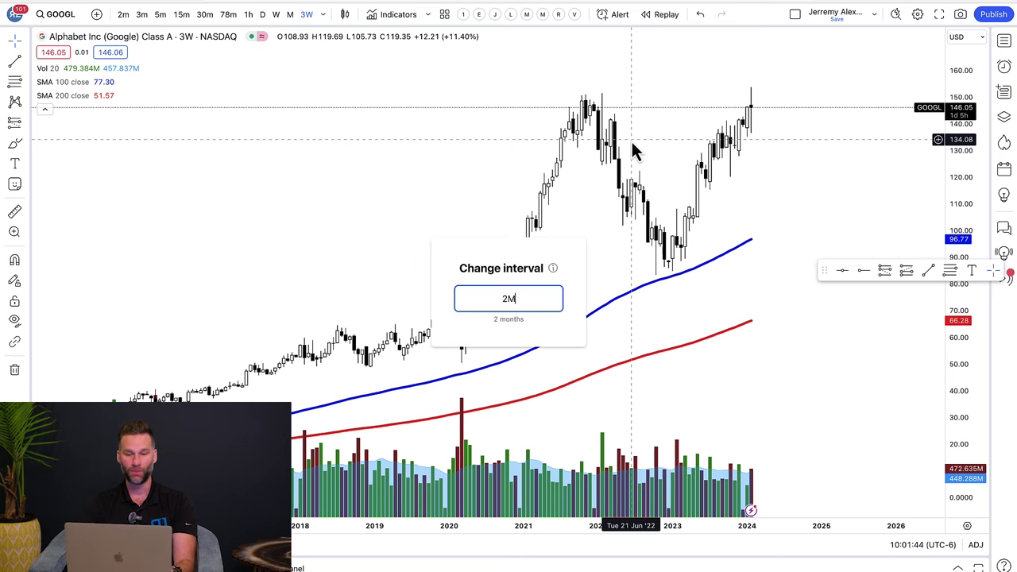
pyautogui.press('Return')
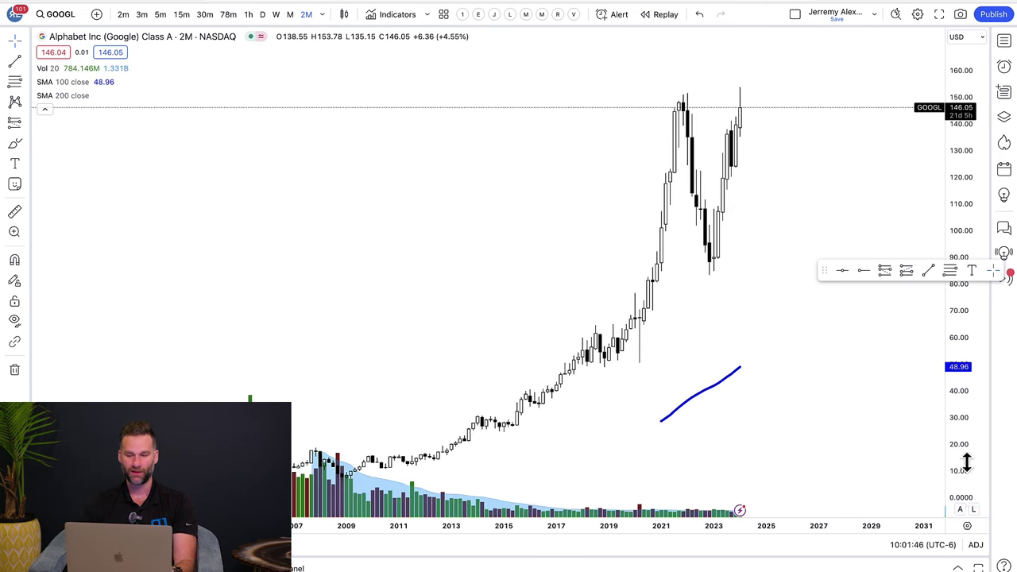
pyautogui.click(975, 512)
pyautogui.click(961, 514)
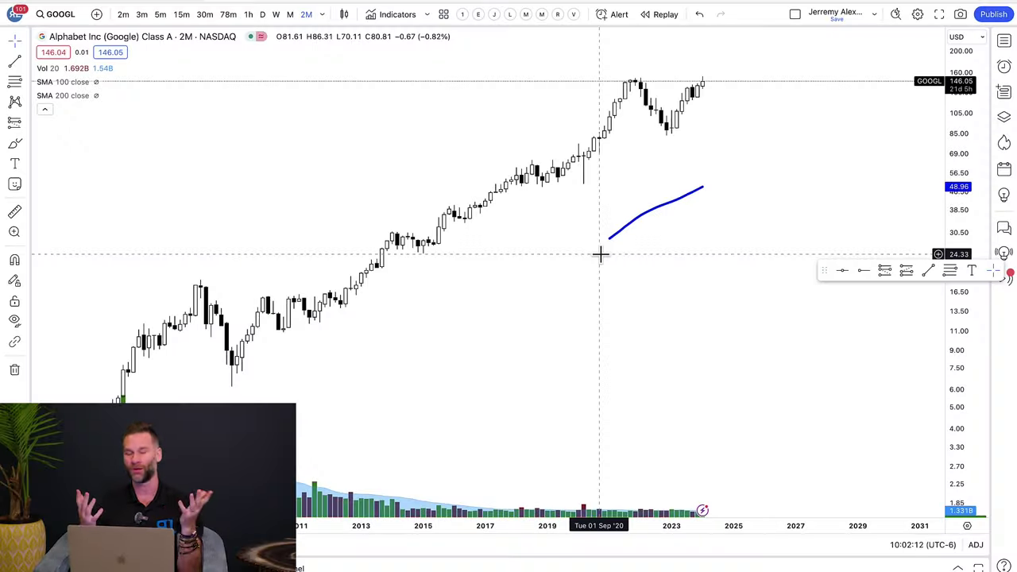
# Switch GOOGL to a 3-day interval and brush green arrows up to the July and late-October lows at the red 200-period SMA.
pyautogui.write('d')
pyautogui.press('Return')
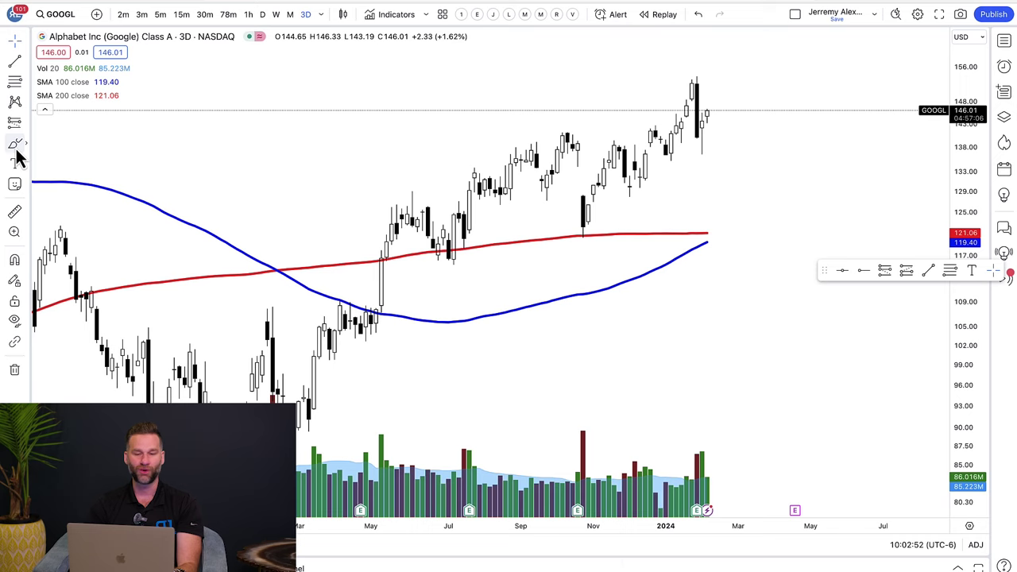
pyautogui.moveTo(552, 366)
pyautogui.mouseDown()
pyautogui.moveTo(524, 356)
pyautogui.moveTo(456, 274)
pyautogui.moveTo(477, 275)
pyautogui.mouseUp()
pyautogui.moveTo(663, 356)
pyautogui.mouseDown()
pyautogui.moveTo(592, 245)
pyautogui.moveTo(612, 262)
pyautogui.mouseUp()
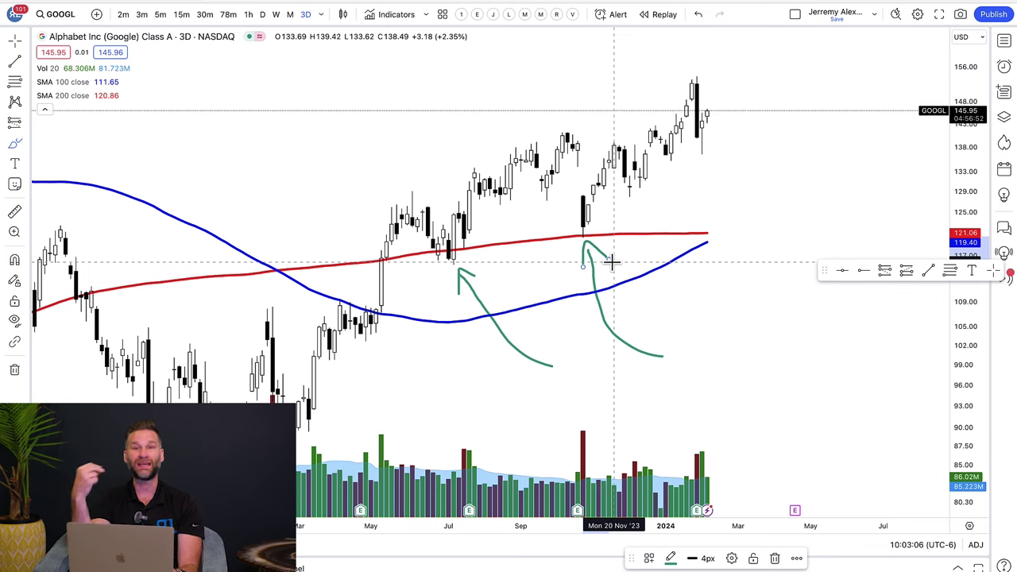
# Undo the green brush arrows and switch the GOOGL chart to the daily interval, zoomed in on the recent candles.
pyautogui.click(696, 14)
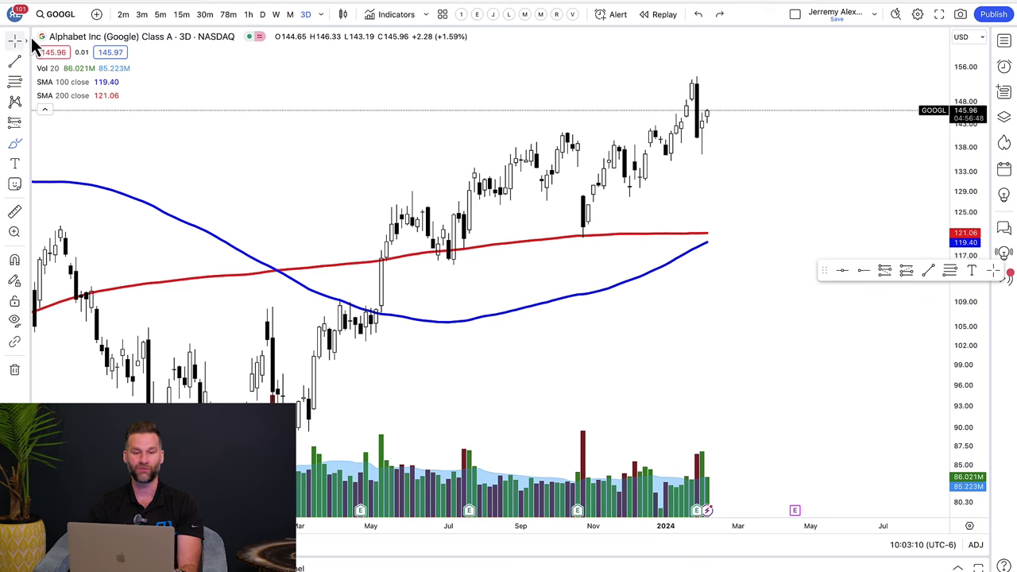
pyautogui.click(263, 14)
pyautogui.scroll(3, 540, 132)
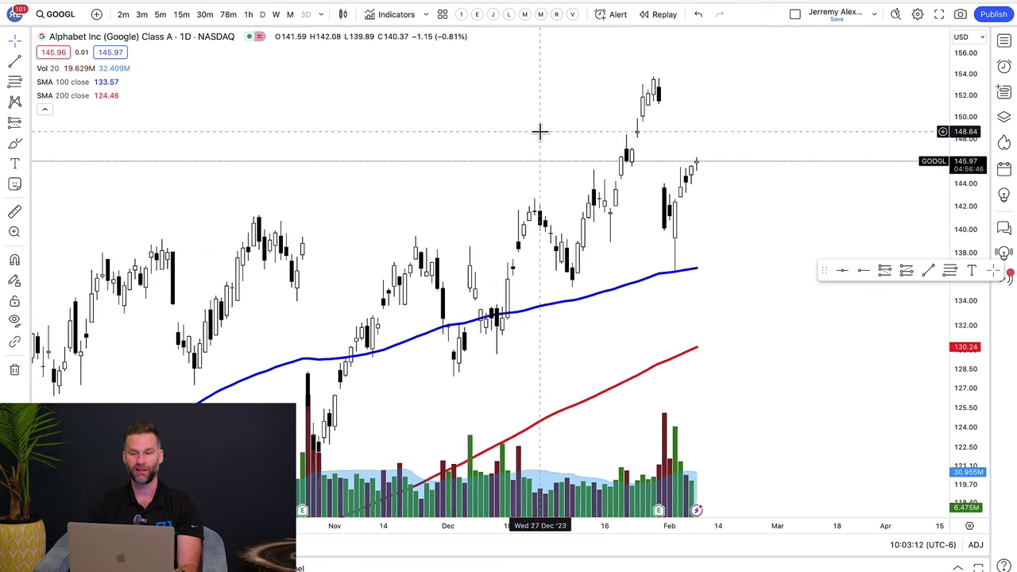